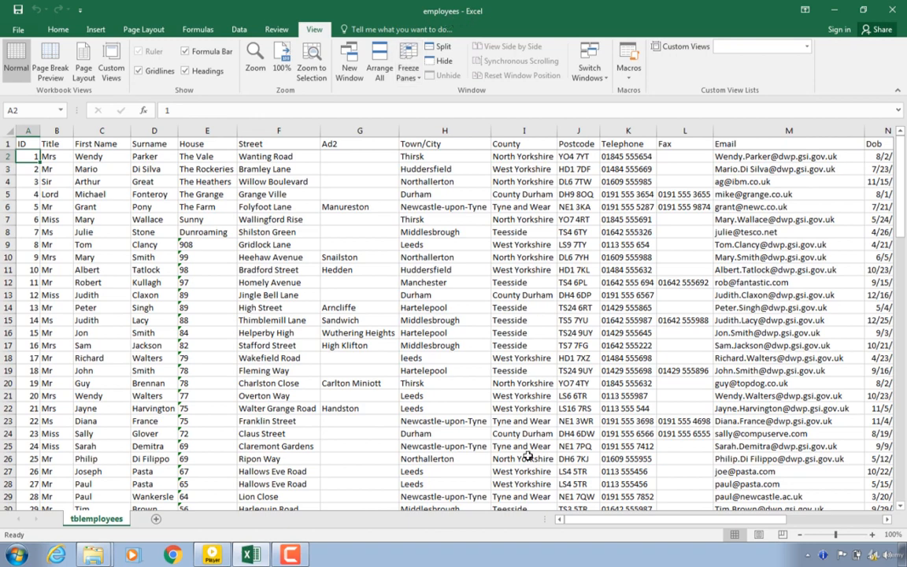
Insert a column before the Dob column and give it the heading "find" in N1
left_click_drag(602, 521, 697, 542)
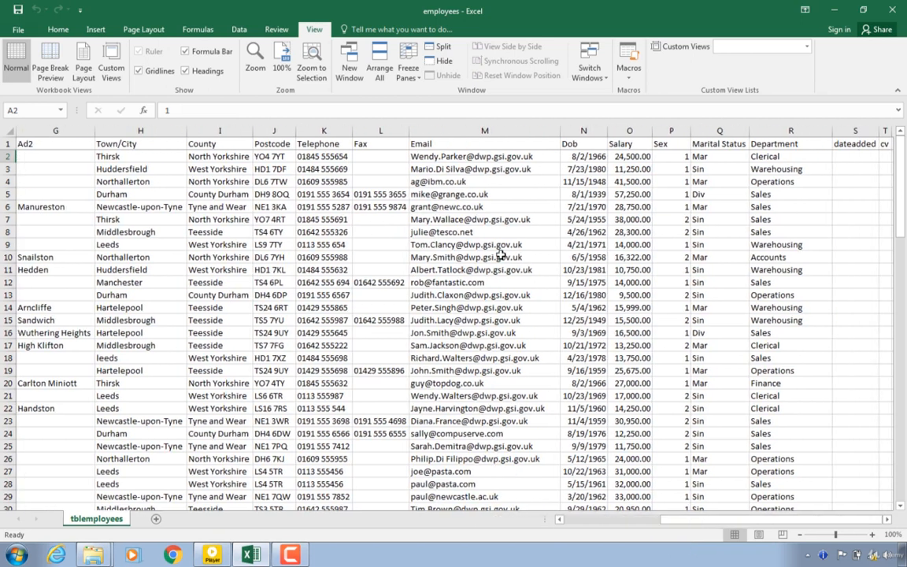
left_click(580, 132)
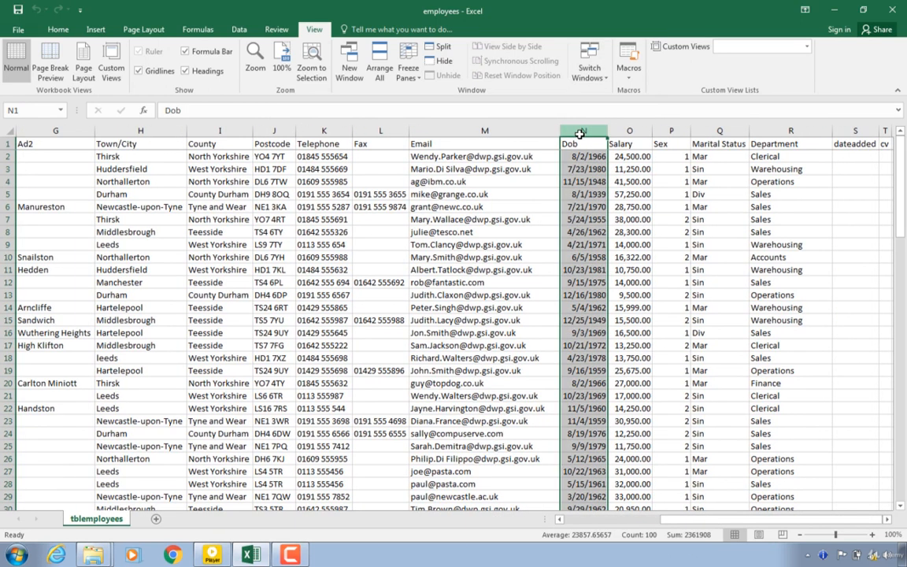
right_click(580, 134)
left_click(598, 223)
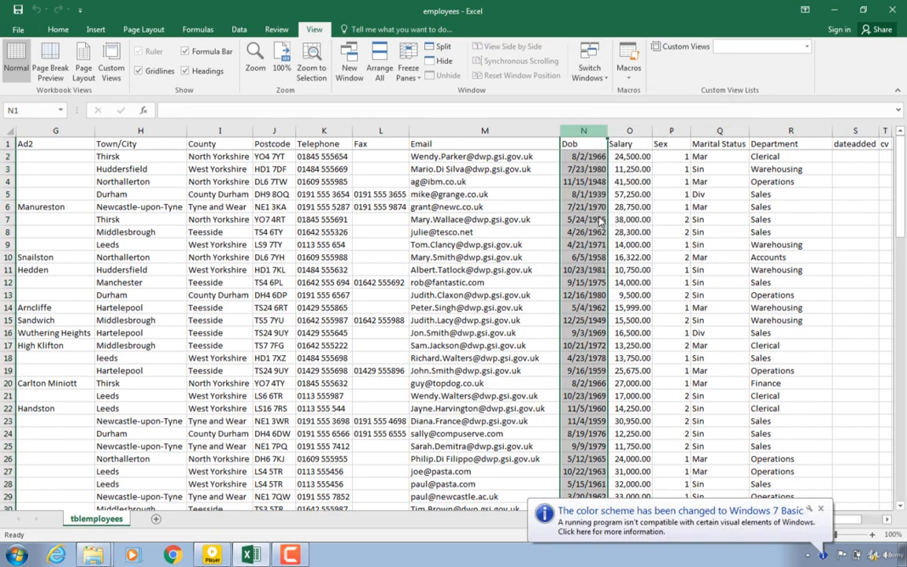
left_click(629, 146)
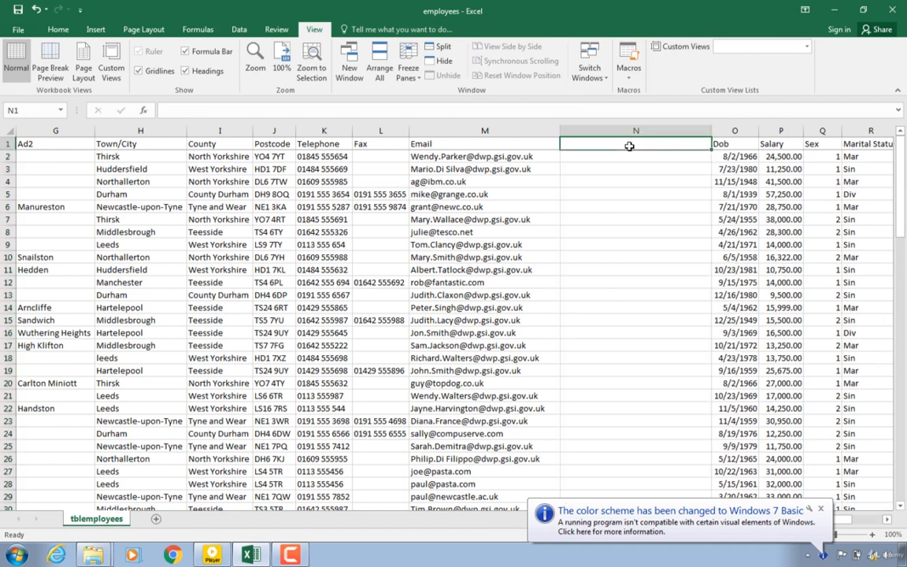
type("fin")
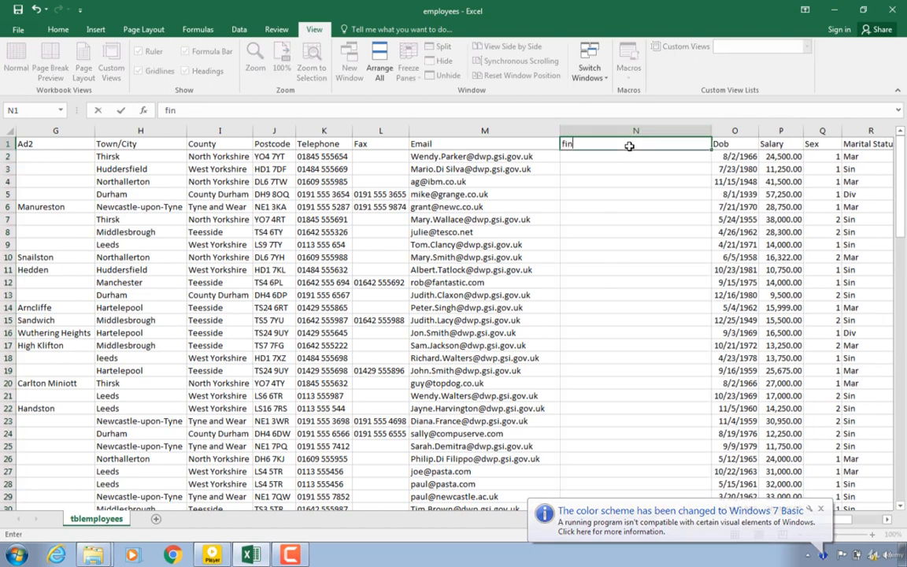
type("d")
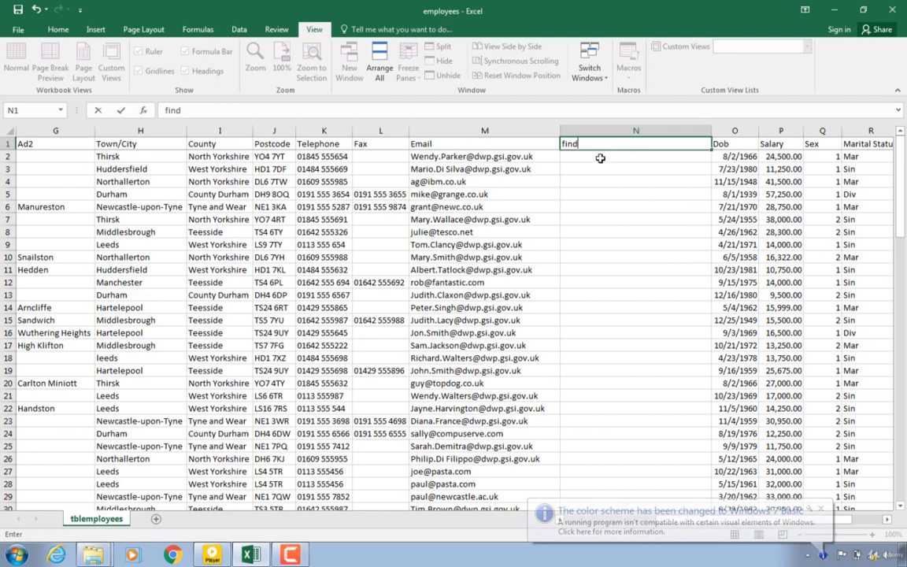
left_click(600, 158)
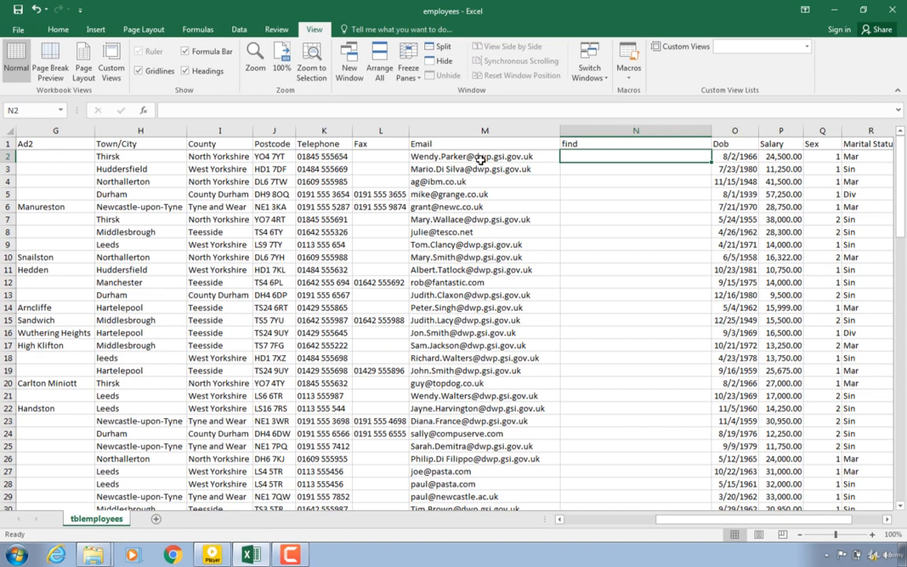
Enter the formula =find("@",M2) in N2 to locate the @ in the email address
left_click(426, 158)
left_click(603, 155)
type("=find")
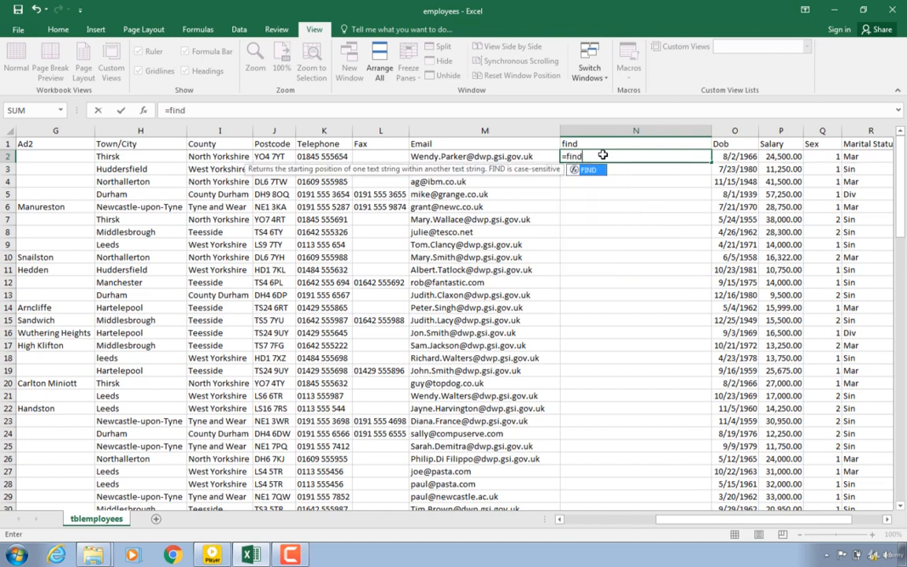
type("(")
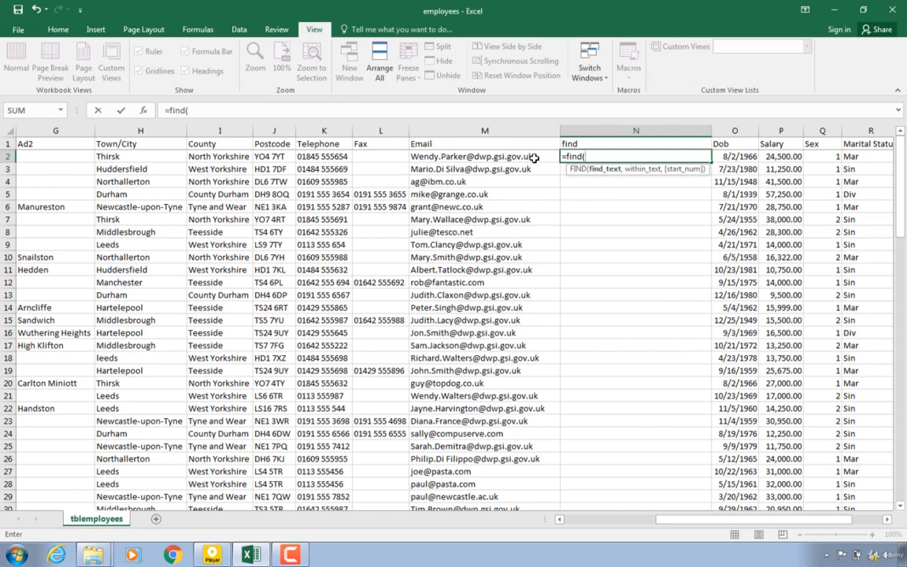
type("\"@")
type("\",")
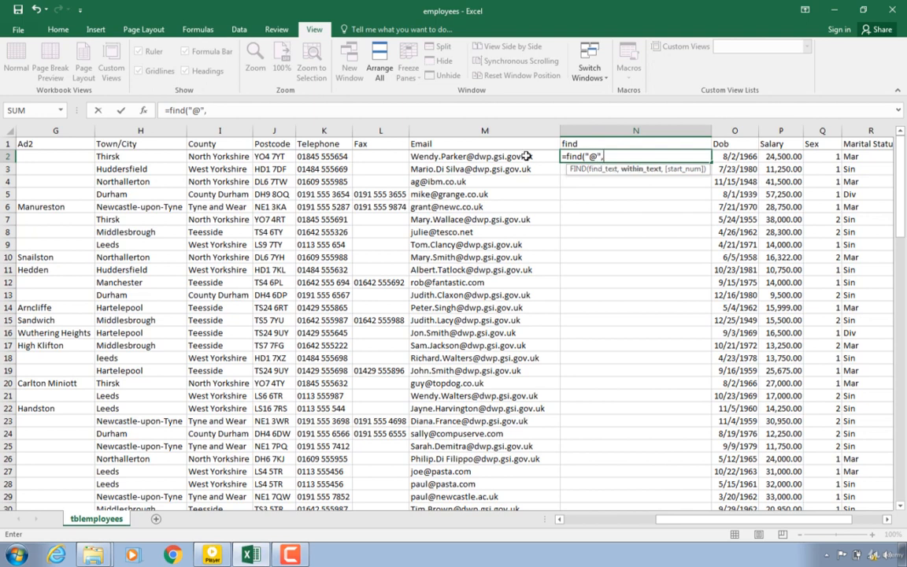
left_click(525, 157)
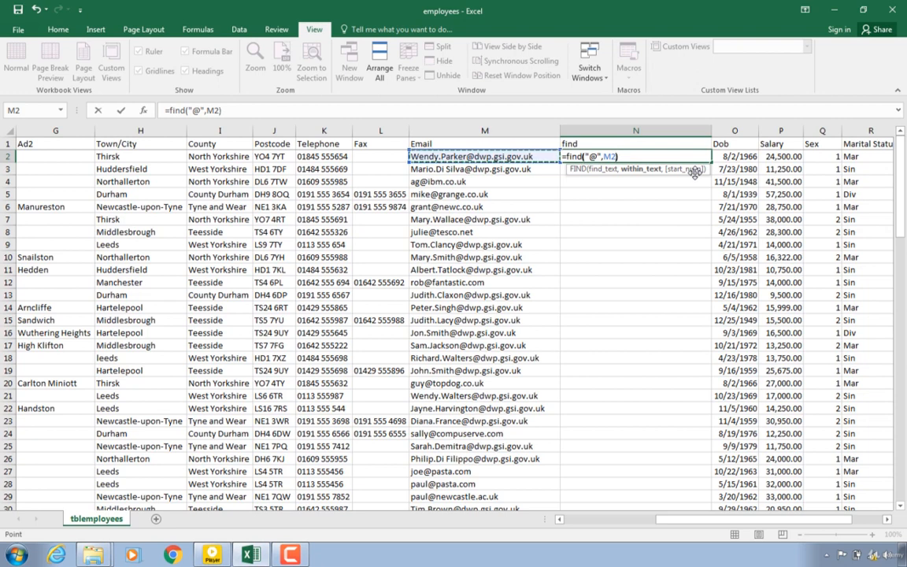
key("Return")
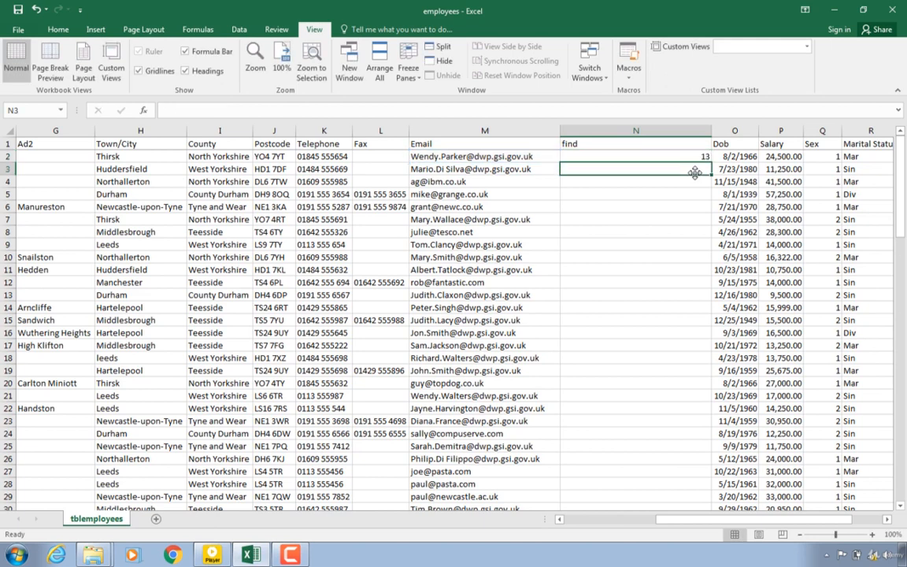
Fill the FIND formula from N2 down the whole find column and compare the results with the emails
left_click(515, 157)
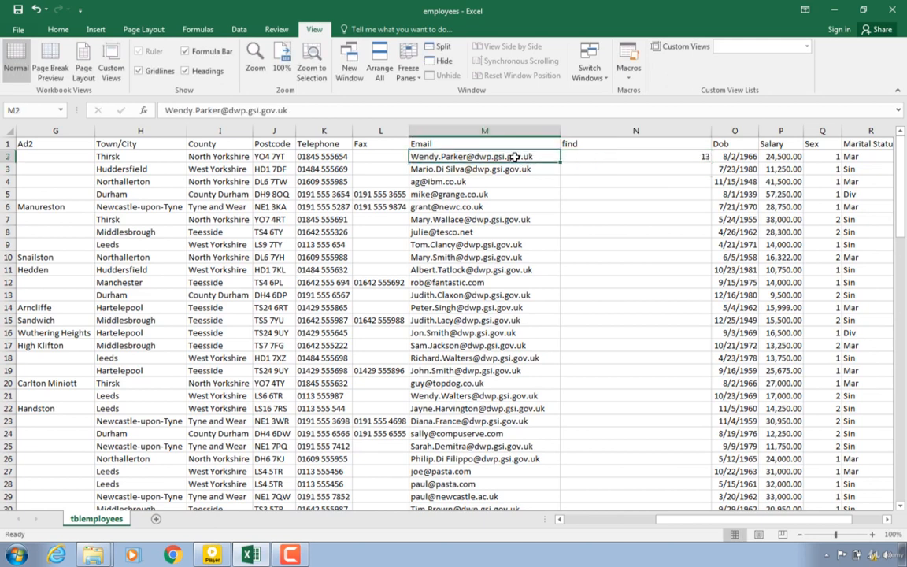
left_click(674, 157)
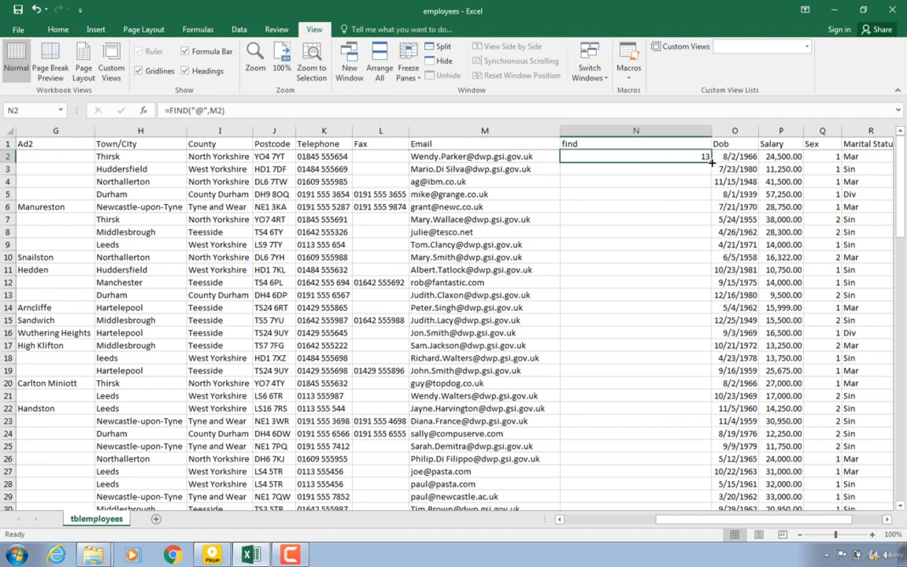
double_click(712, 161)
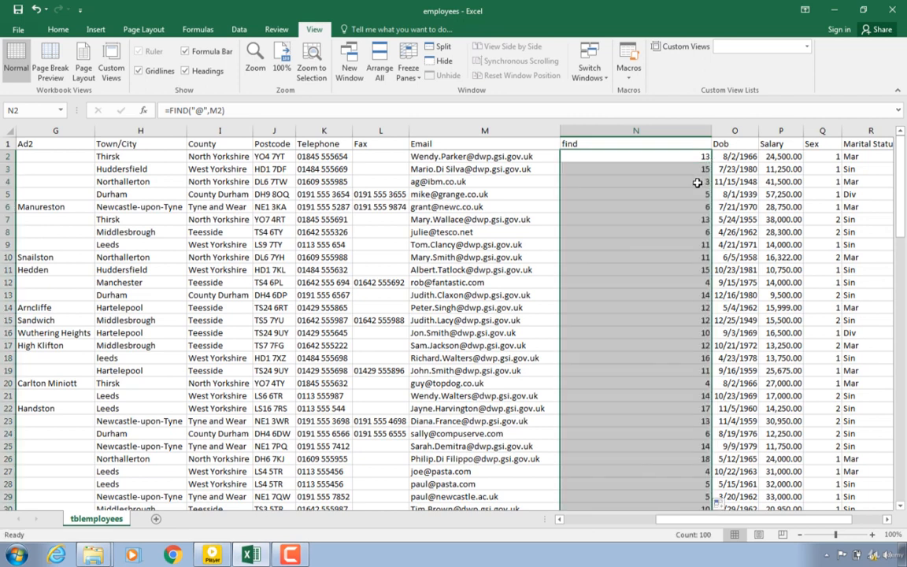
left_click(698, 182)
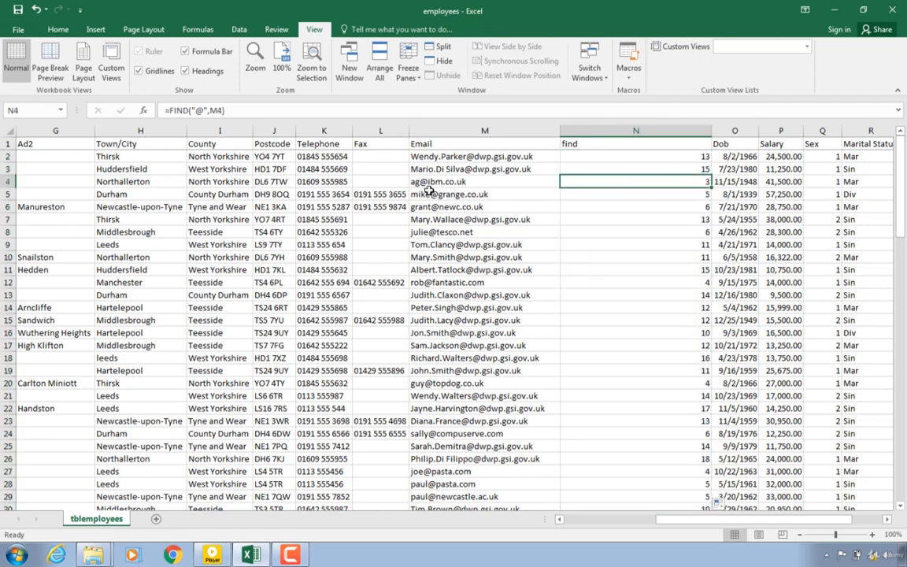
left_click(663, 199)
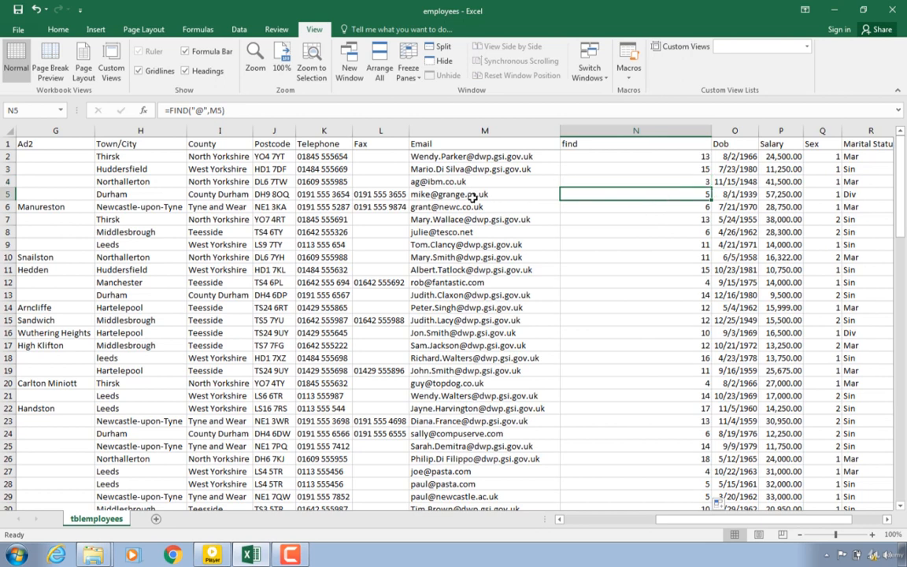
Insert a column between the Email and find columns and give it the heading "mid" in N1
left_click(590, 129)
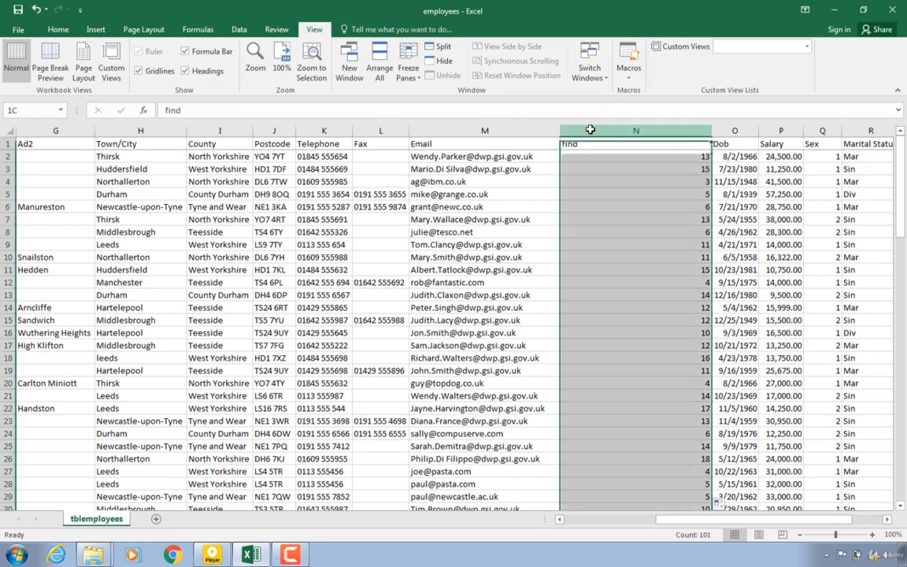
right_click(590, 130)
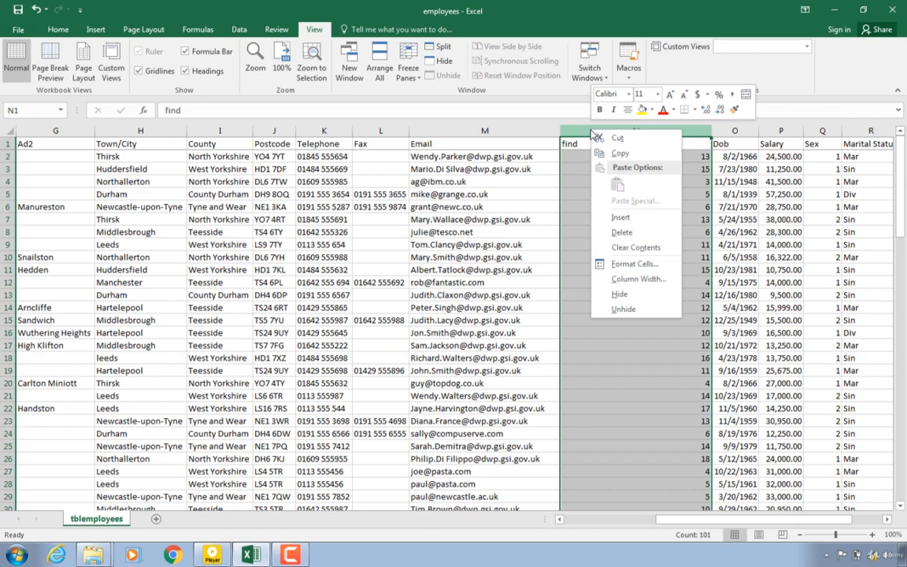
left_click(608, 219)
left_click(620, 143)
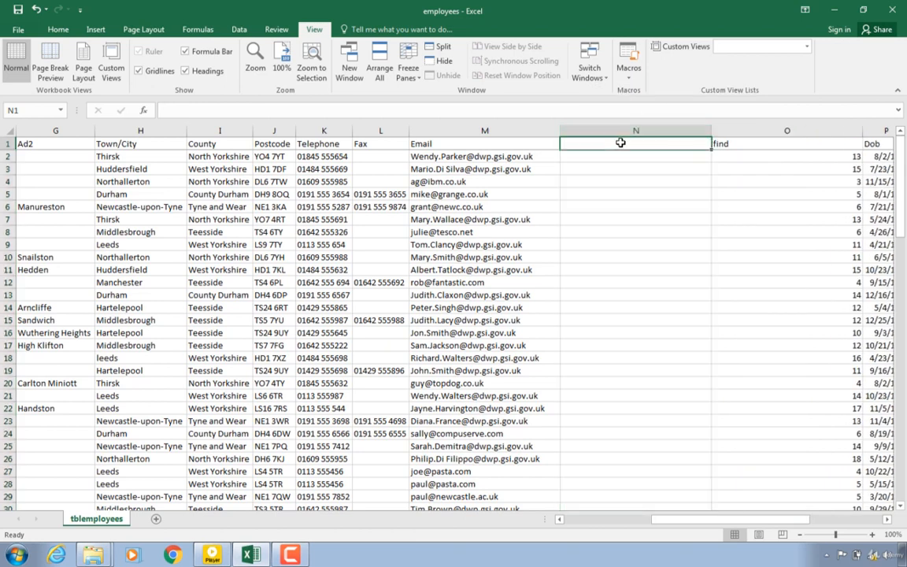
type("mid")
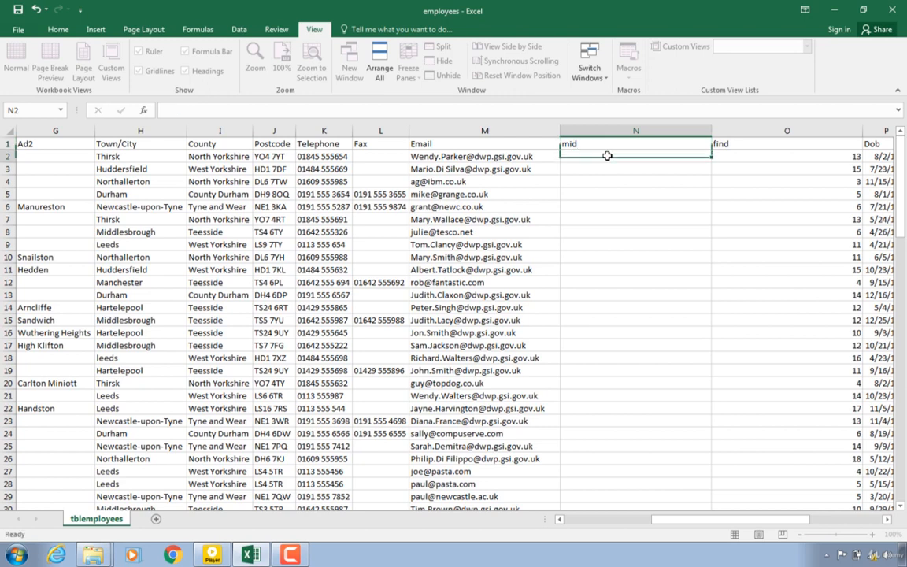
left_click(608, 156)
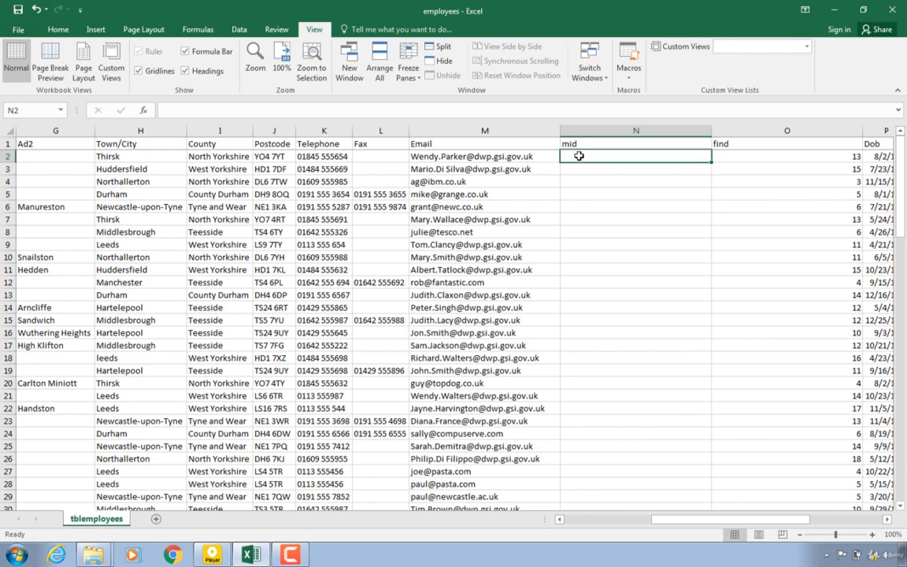
Enter the formula =mid(M2,O2+1,len(M2)-O2) in N2 to extract the part of the email address following the @
type("=")
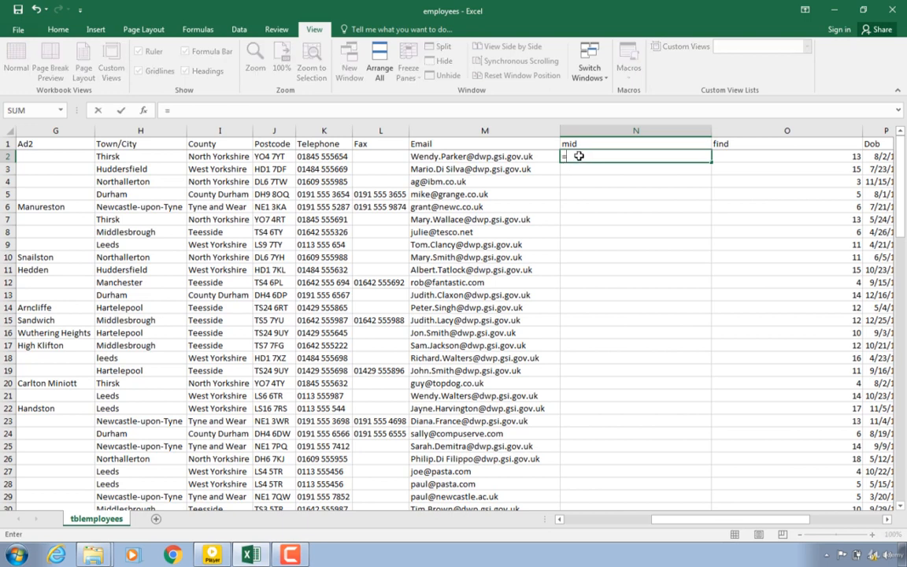
type("mid")
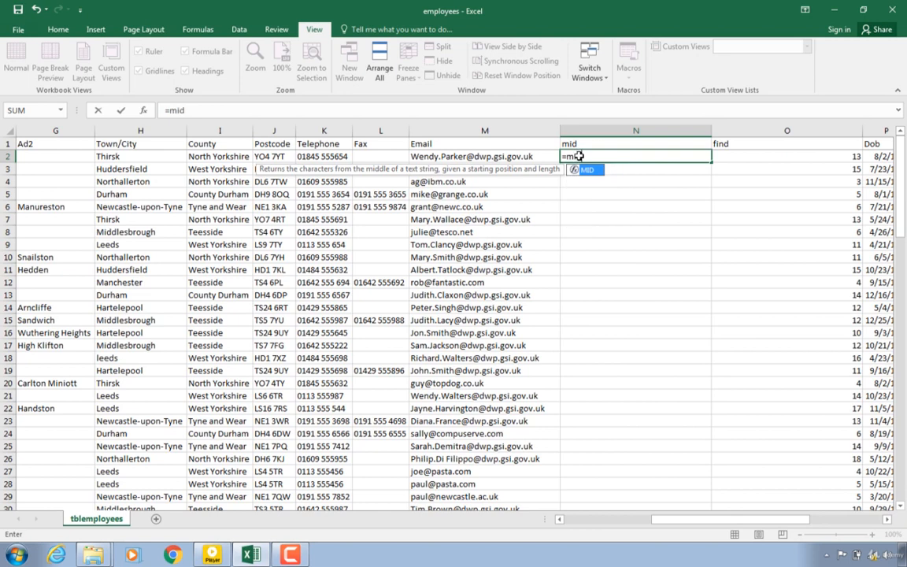
type("(")
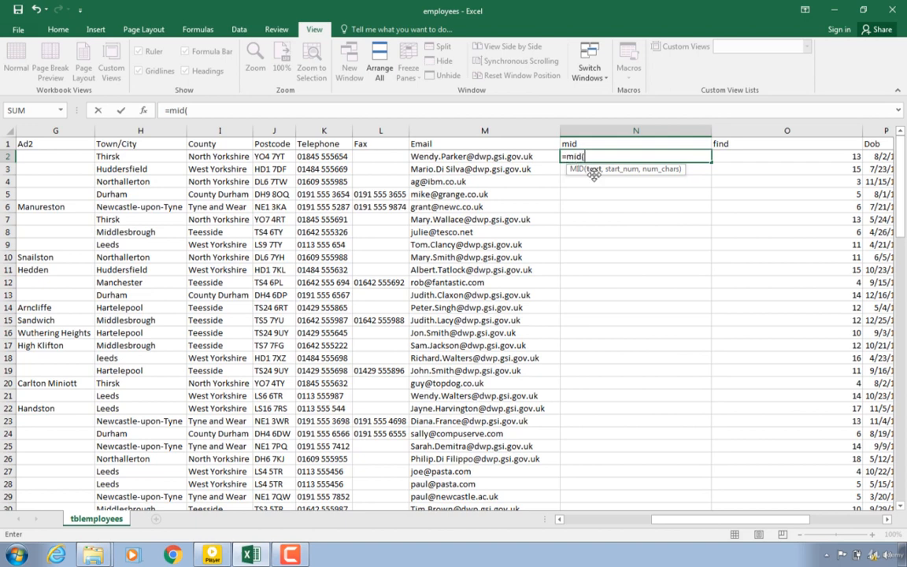
left_click(508, 157)
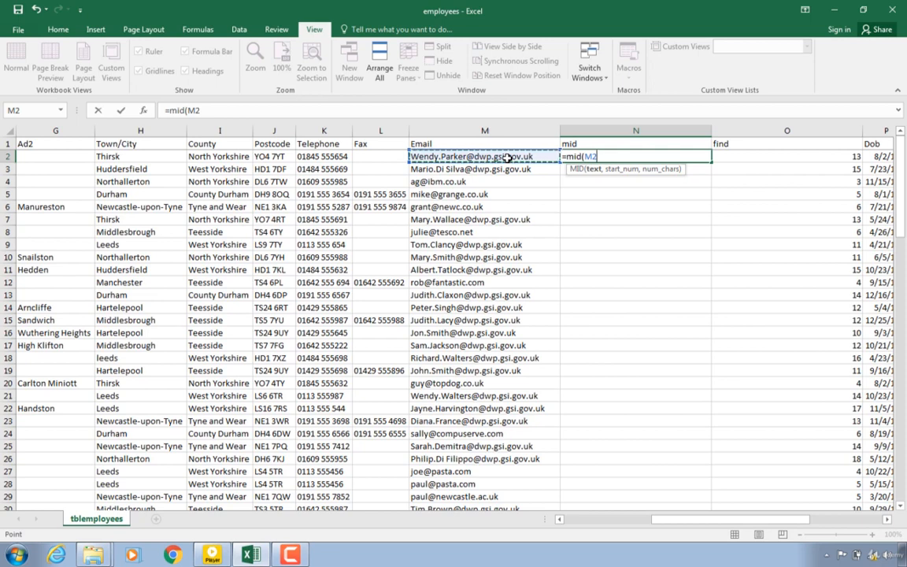
type(",")
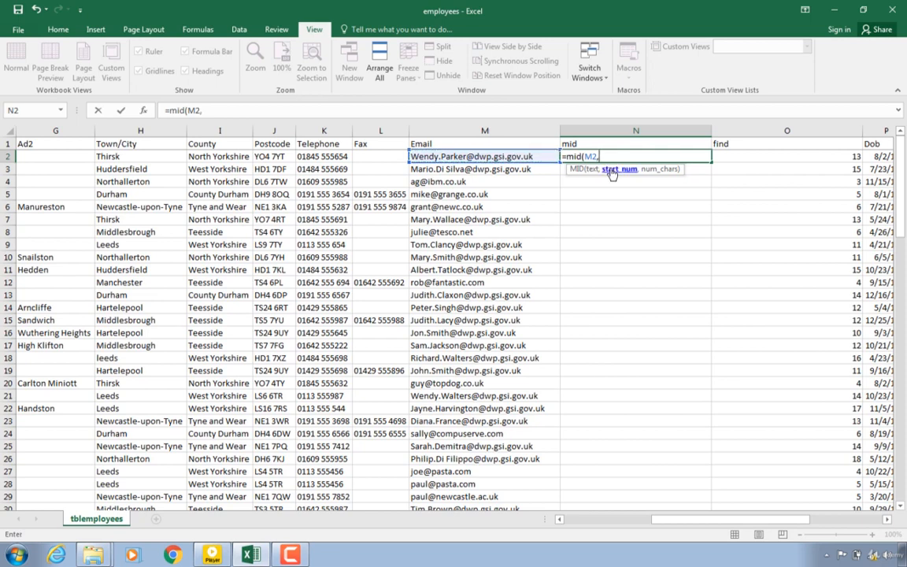
left_click(812, 156)
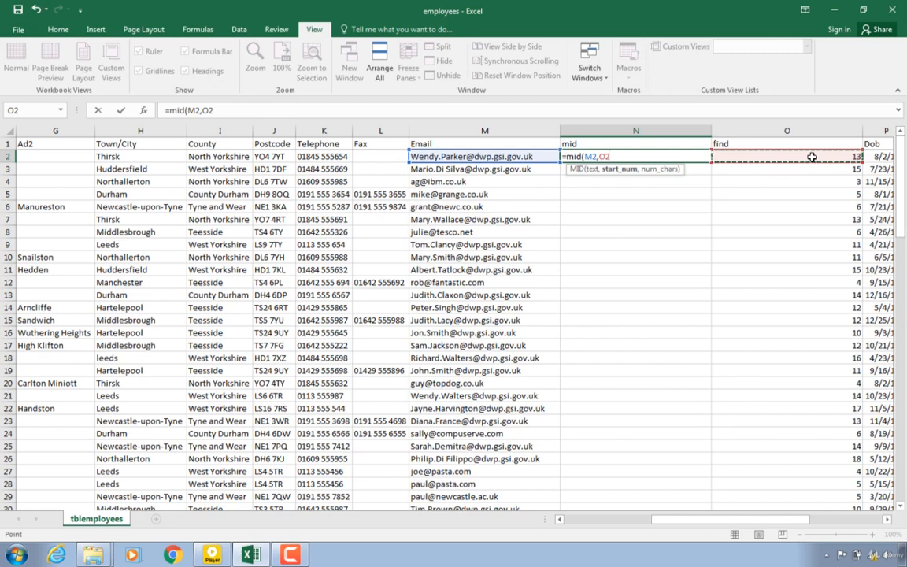
type("+")
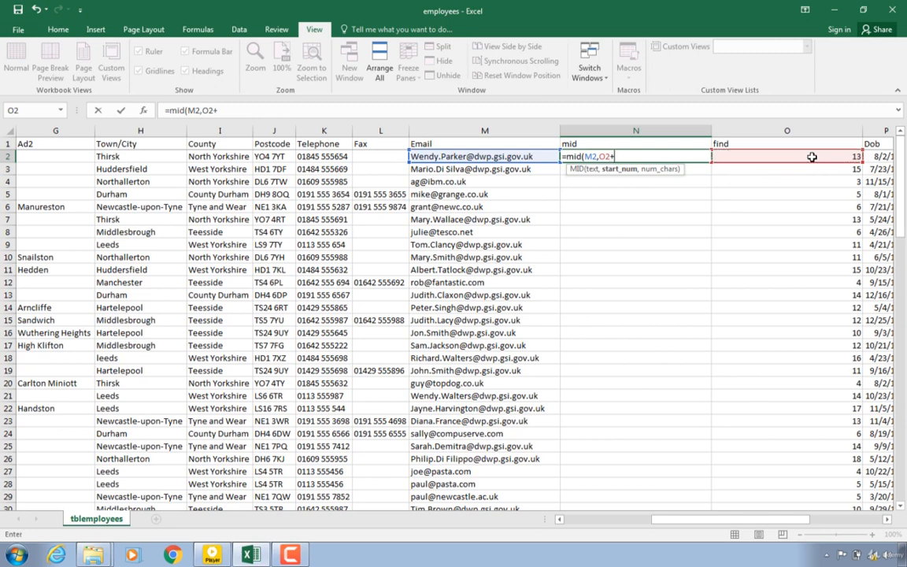
type("1,")
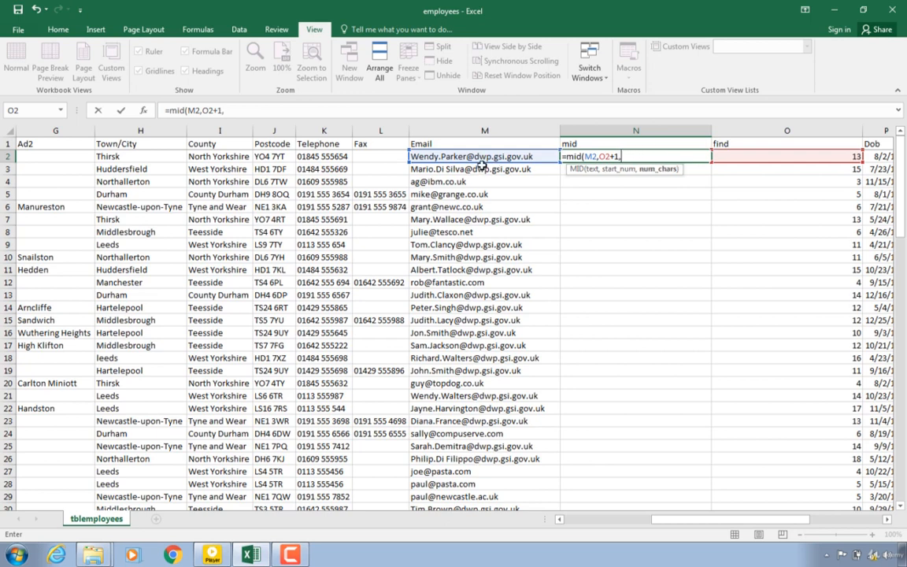
type("le")
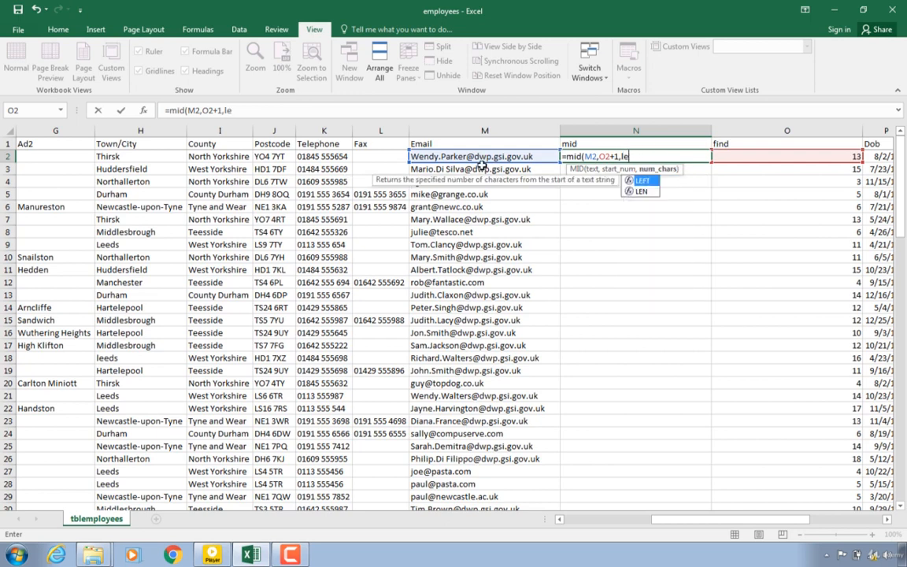
type("n(")
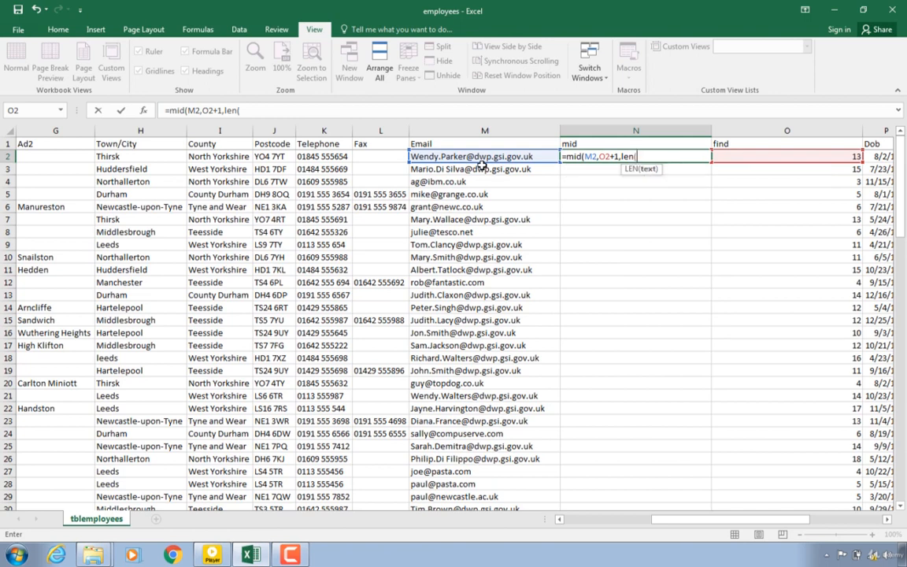
left_click(445, 157)
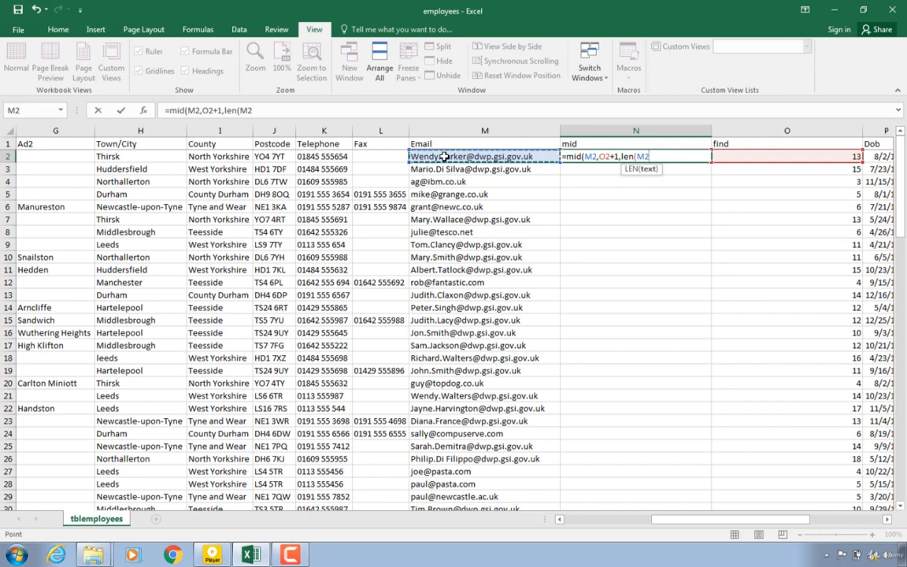
type("-")
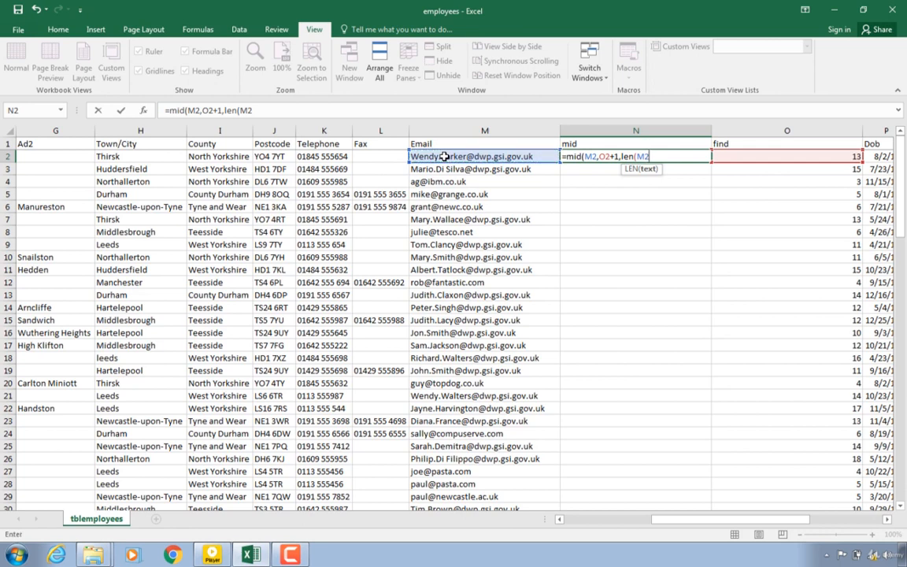
type(")-")
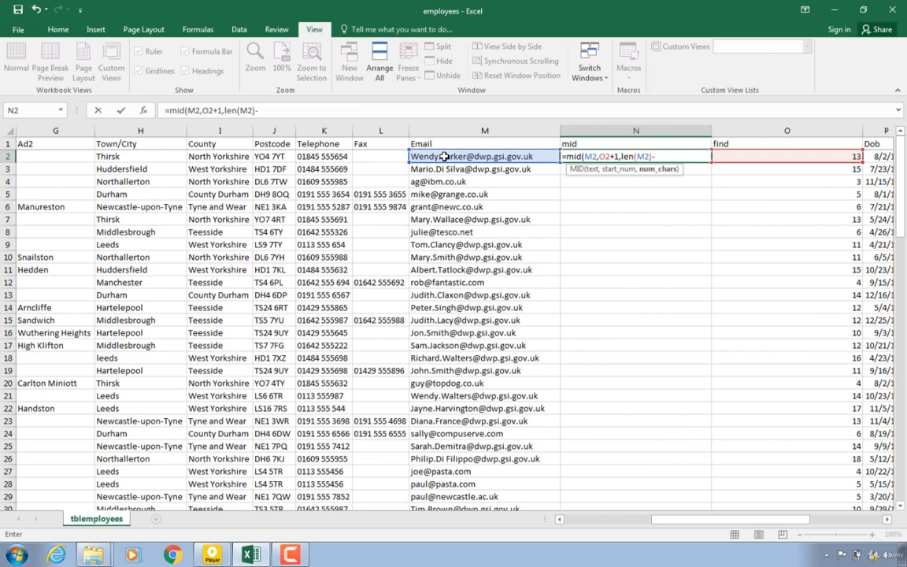
left_click(754, 156)
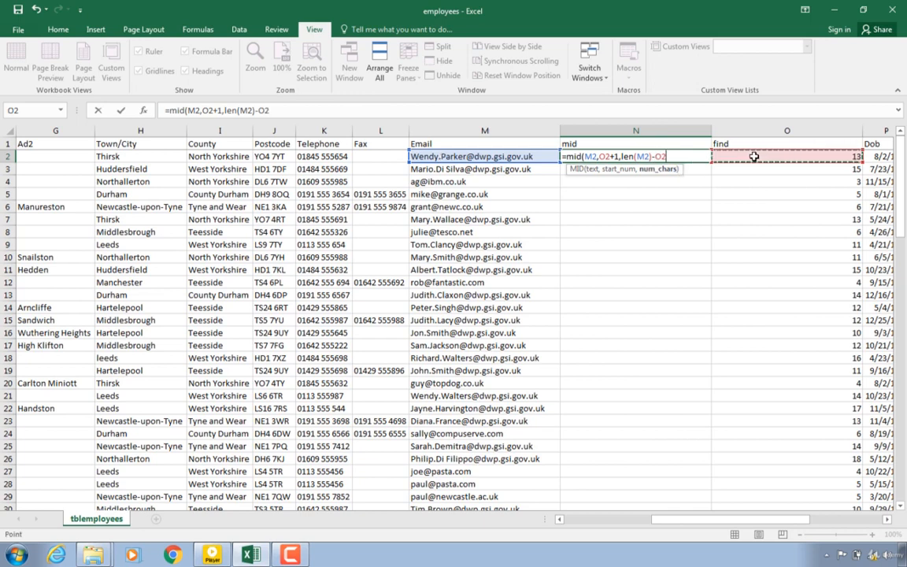
type(")")
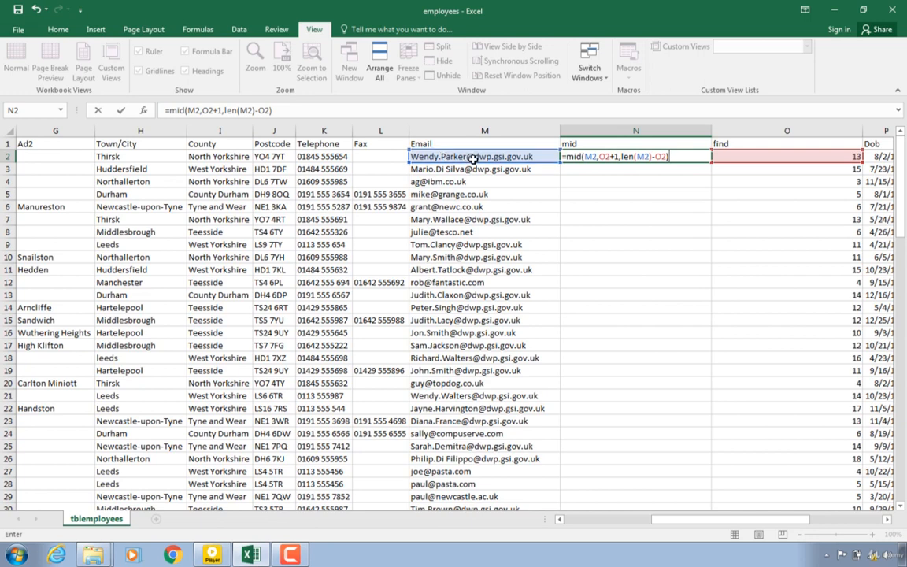
key("ctrl+Return")
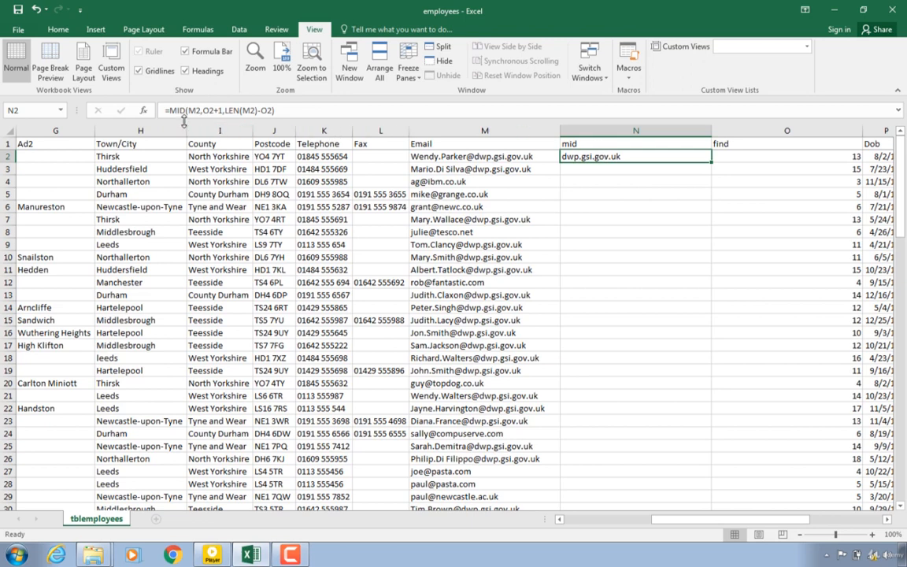
left_click(573, 168)
type("=")
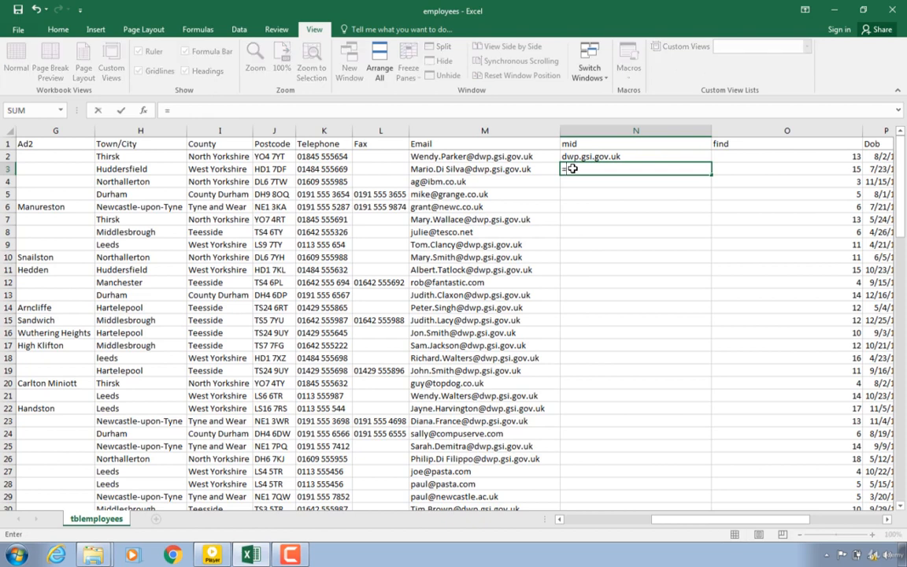
type("mid")
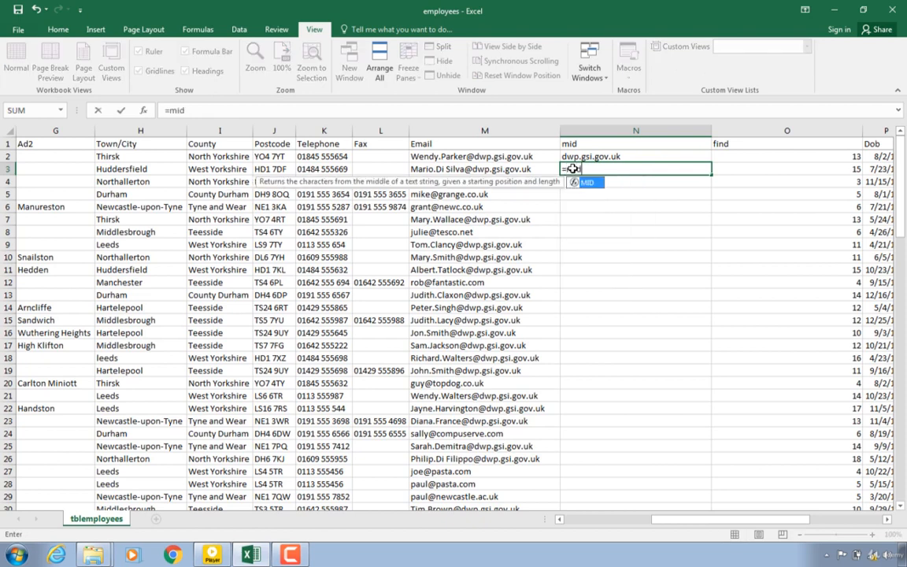
type("(")
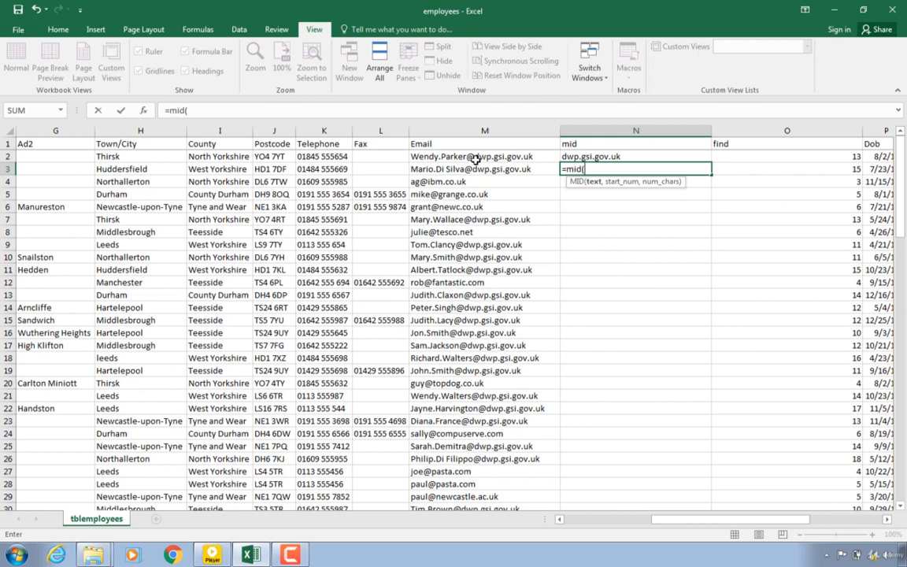
key("BackSpace")
key("BackSpace")
key("BackSpace")
key("BackSpace")
key("BackSpace")
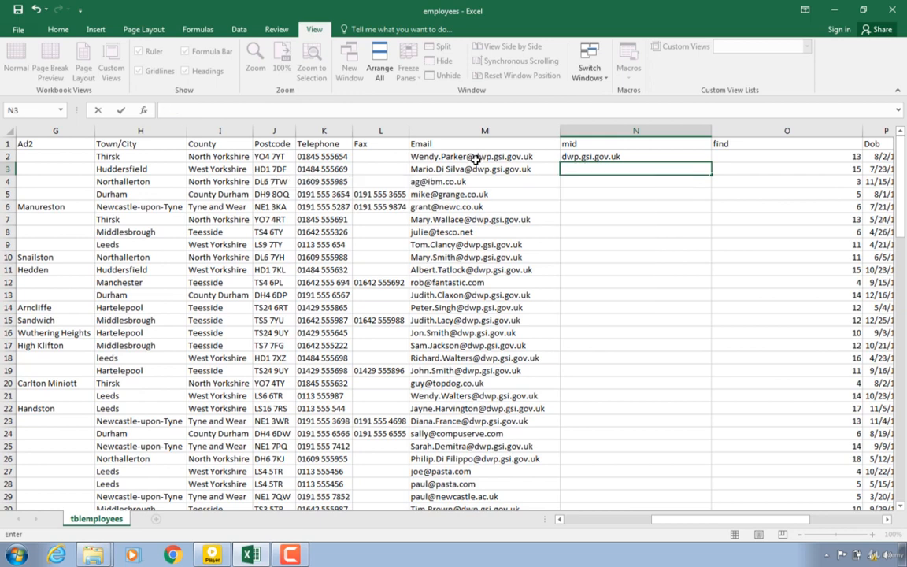
Fill the MID formula from N2 down the whole mid column
left_click(638, 157)
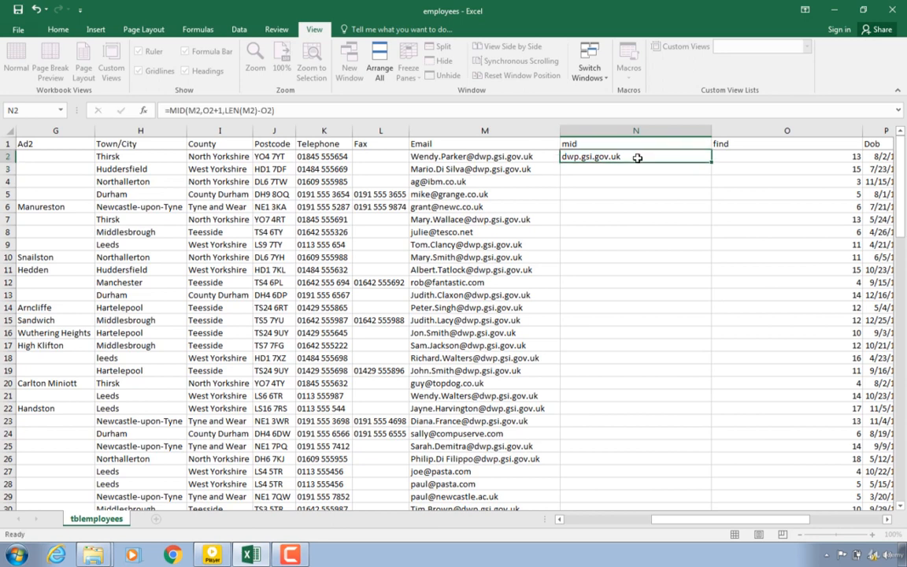
double_click(711, 162)
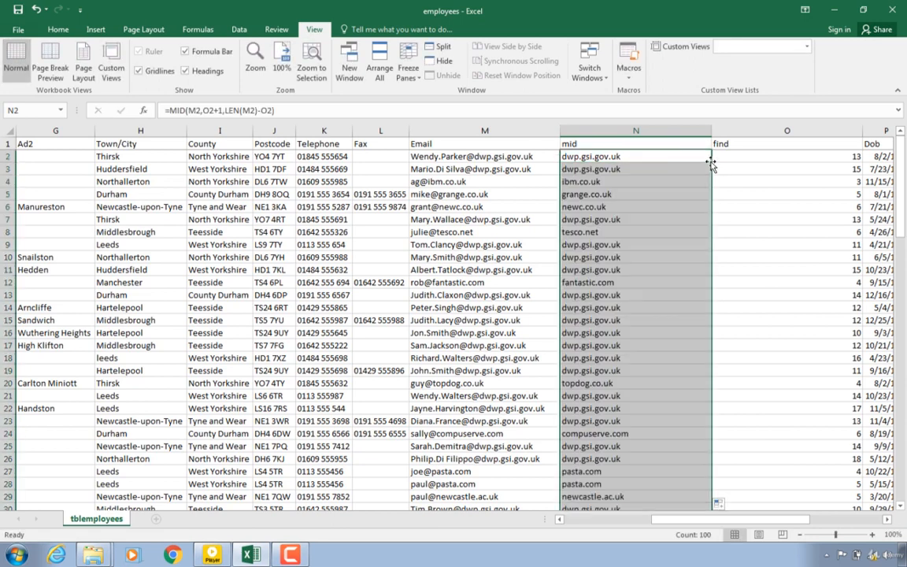